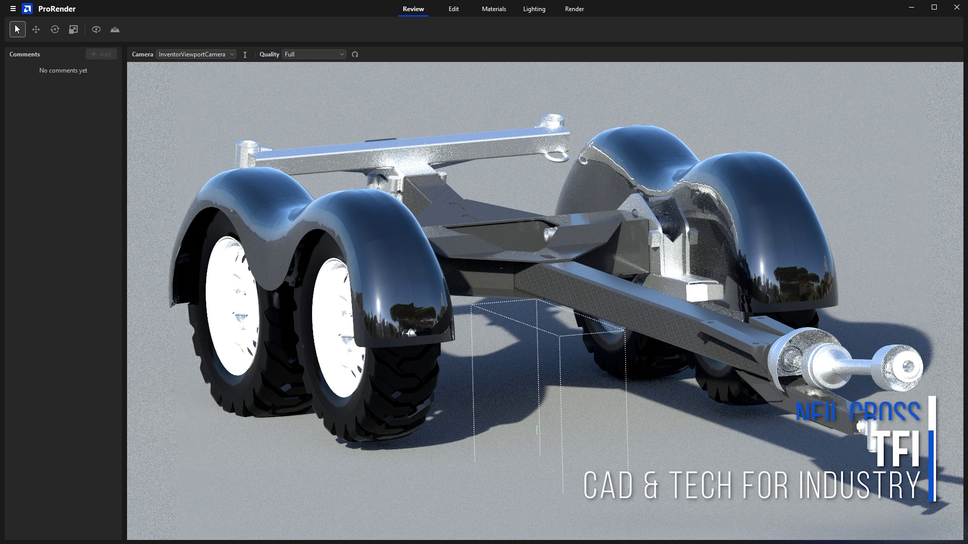
Review the Viewport Settings (GPU device, 256 max samples), then cancel without changes.
{"action": "left_click", "coordinate": [13, 10]}
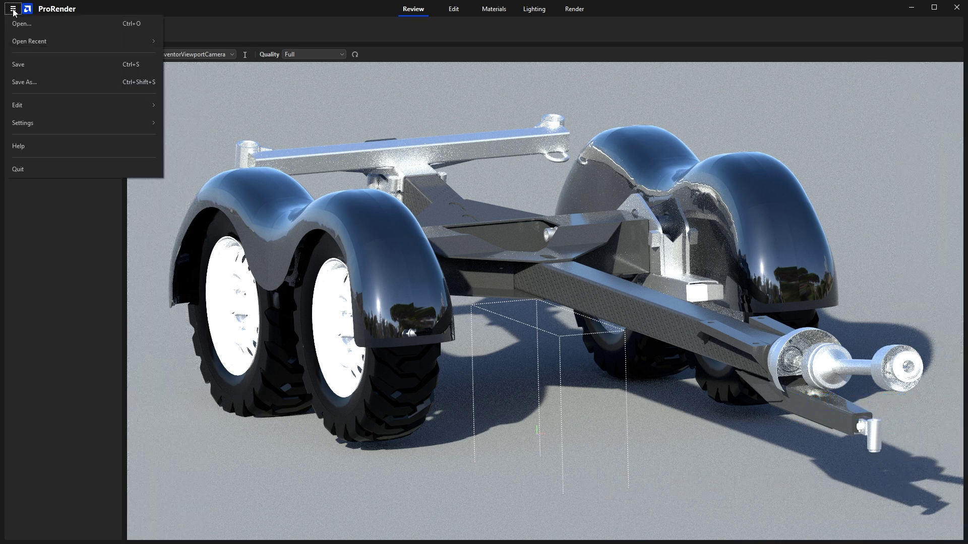
{"action": "mouse_move", "coordinate": [43, 125]}
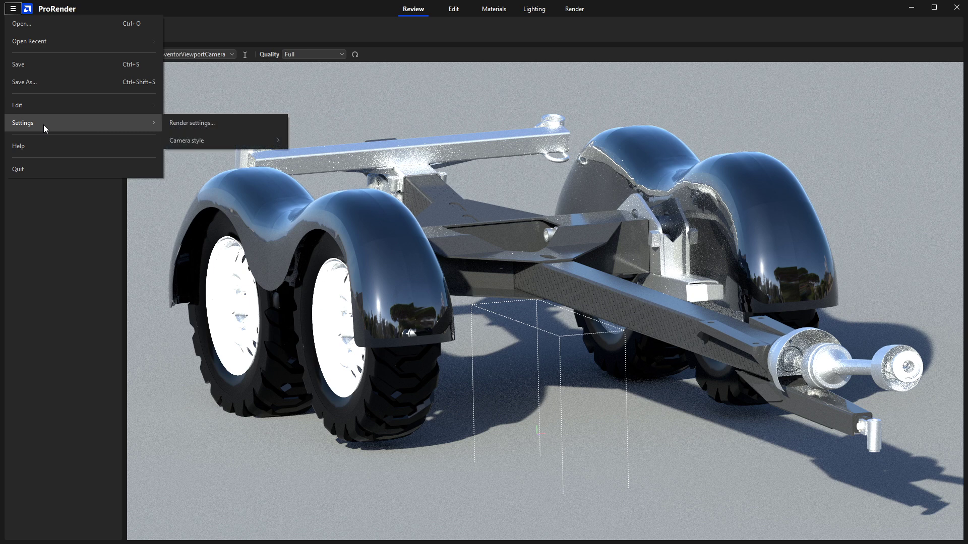
{"action": "left_click", "coordinate": [204, 128]}
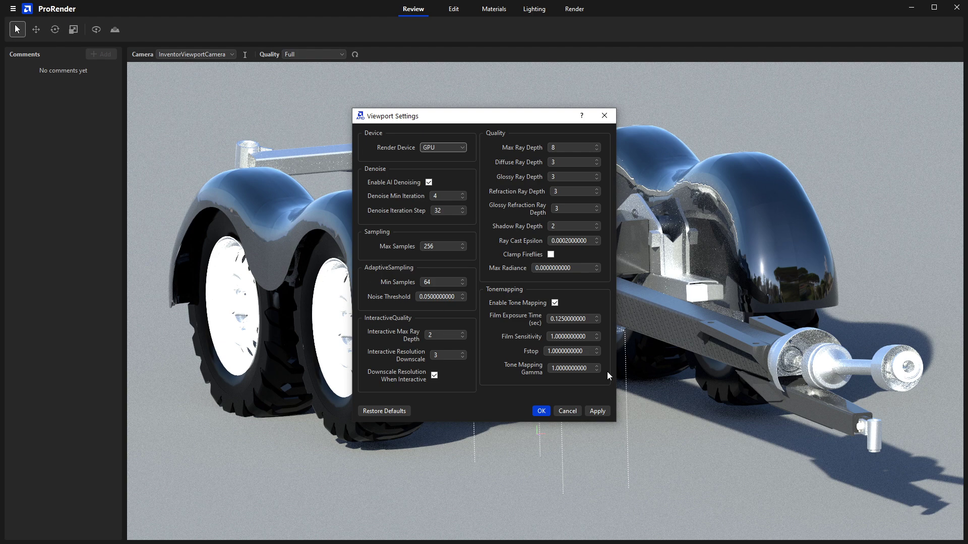
{"action": "left_click", "coordinate": [577, 412]}
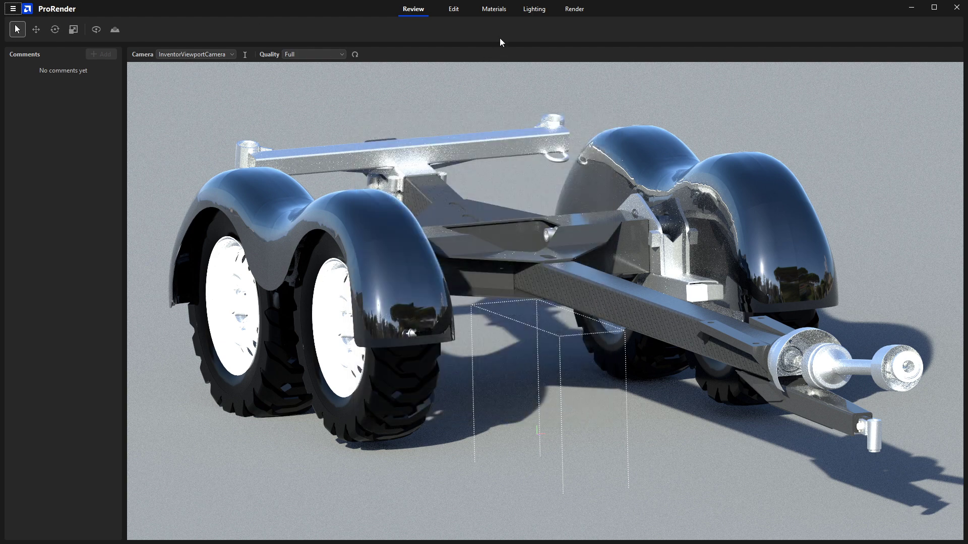
Switch to the Render workspace showing the 800×600 jpg 'Trailer Render' output.
{"action": "left_click", "coordinate": [573, 10]}
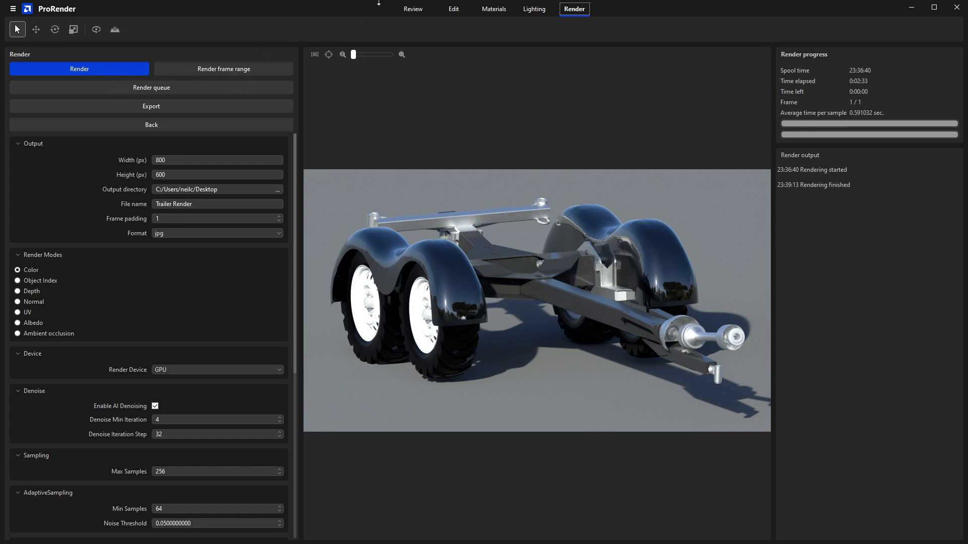
Back in Review, orbit the camera to reframe the trailer from a slightly different angle.
{"action": "left_click", "coordinate": [413, 10]}
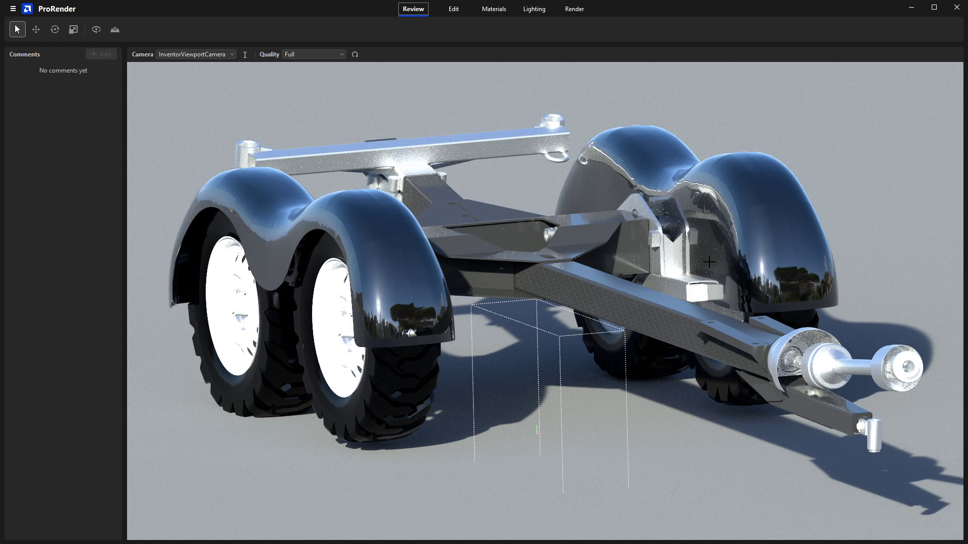
{"action": "mouse_move", "coordinate": [640, 283]}
{"action": "left_mouse_down"}
{"action": "mouse_move", "coordinate": [614, 287]}
{"action": "mouse_move", "coordinate": [665, 282]}
{"action": "mouse_move", "coordinate": [630, 280]}
{"action": "mouse_move", "coordinate": [655, 276]}
{"action": "mouse_move", "coordinate": [648, 290]}
{"action": "mouse_move", "coordinate": [632, 286]}
{"action": "mouse_move", "coordinate": [638, 301]}
{"action": "left_mouse_up"}
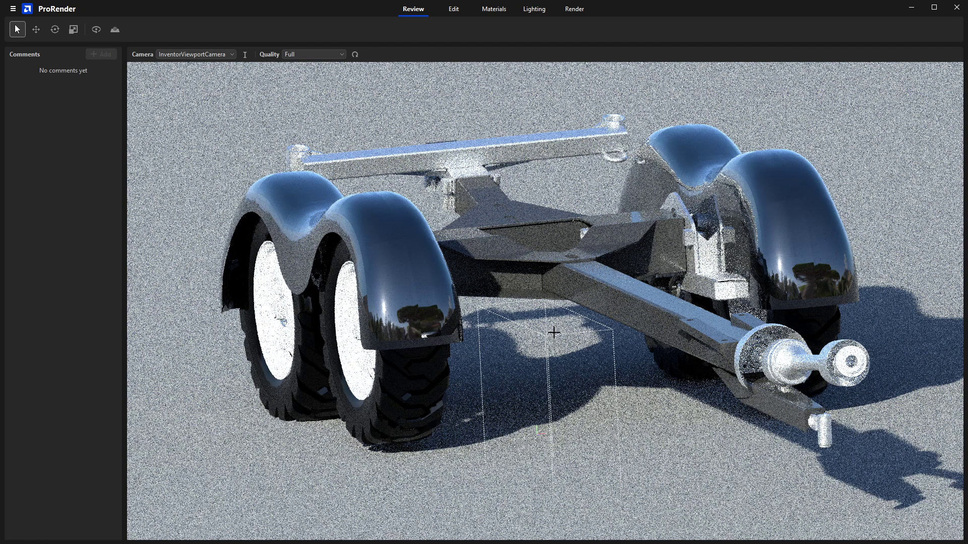
{"action": "left_click_drag", "start_coordinate": [583, 330], "coordinate": [588, 328]}
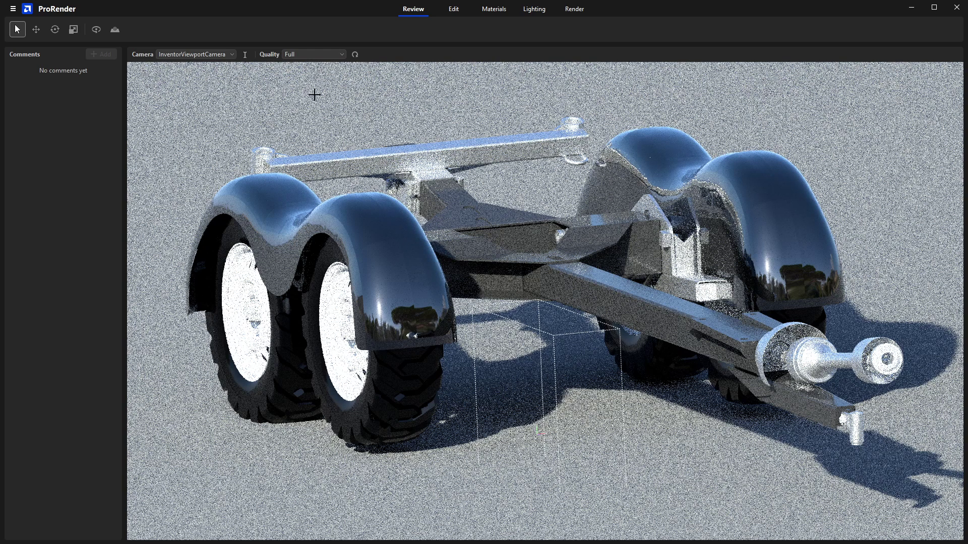
In the Render workspace, replace the output width 800 with 1920.
{"action": "left_click", "coordinate": [575, 9]}
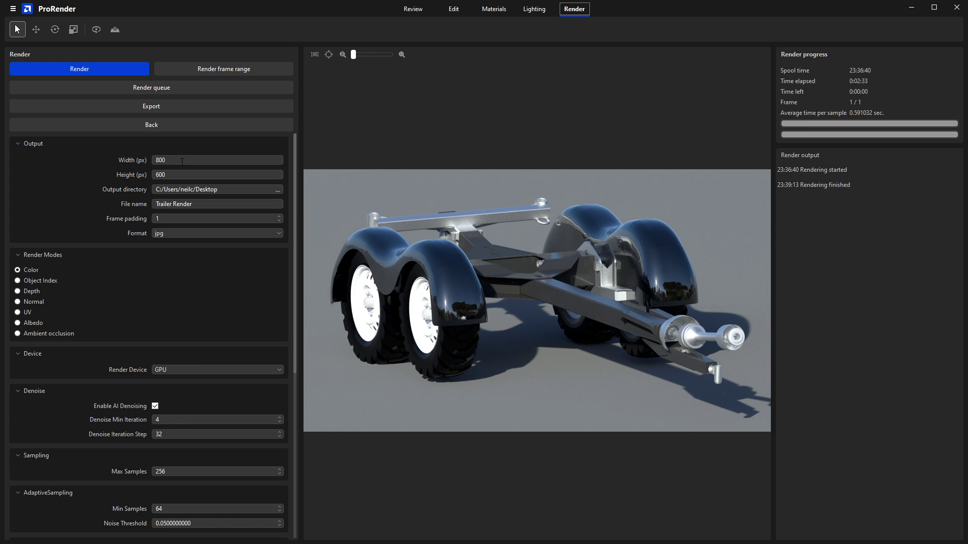
{"action": "left_click_drag", "start_coordinate": [183, 161], "coordinate": [152, 162]}
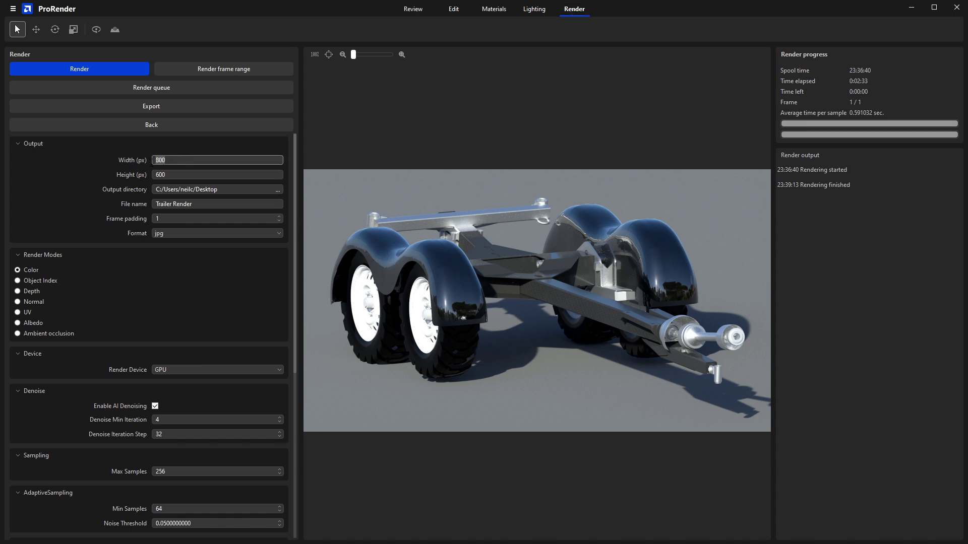
{"action": "left_click", "coordinate": [184, 176]}
{"action": "left_click", "coordinate": [179, 162]}
{"action": "left_click_drag", "start_coordinate": [167, 160], "coordinate": [147, 159]}
{"action": "type", "text": "1920"}
{"action": "key", "text": "Tab"}
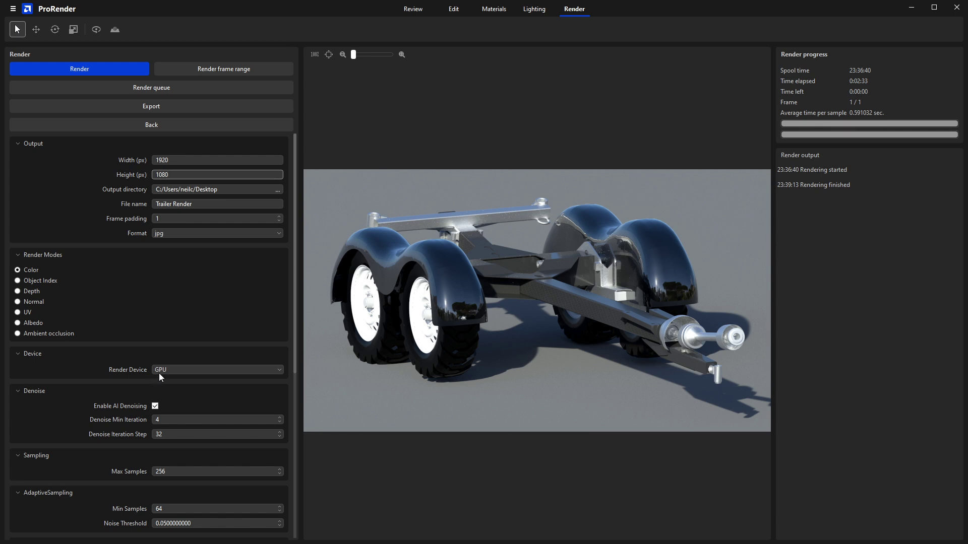
{"action": "left_click", "coordinate": [189, 371]}
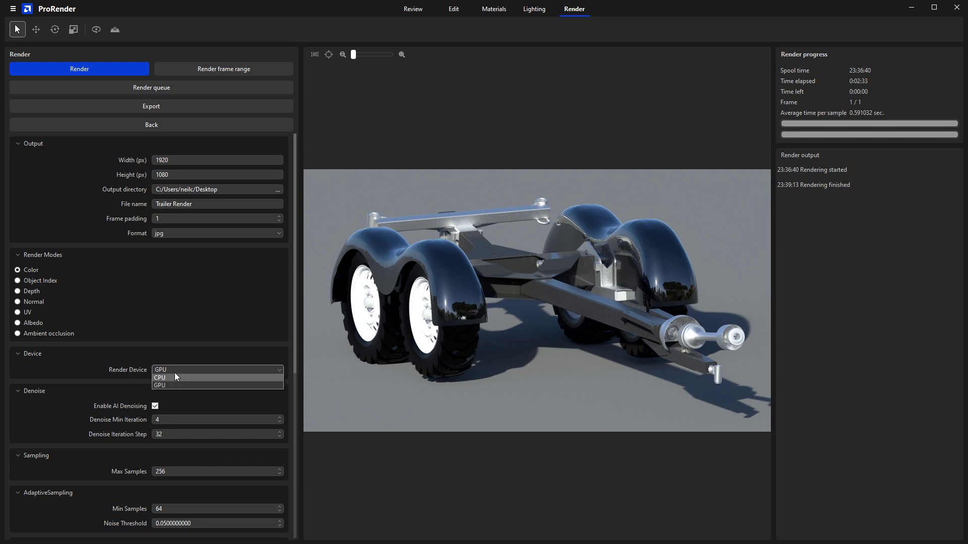
{"action": "left_click", "coordinate": [171, 366]}
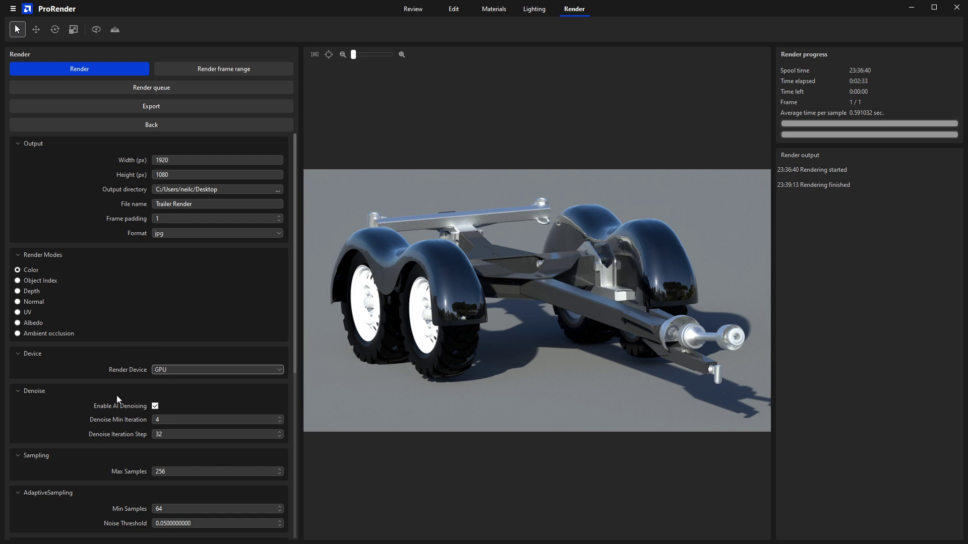
{"action": "left_click", "coordinate": [155, 407]}
{"action": "left_click", "coordinate": [155, 407]}
{"action": "scroll", "coordinate": [97, 408], "scroll_direction": "down", "scroll_amount": 6}
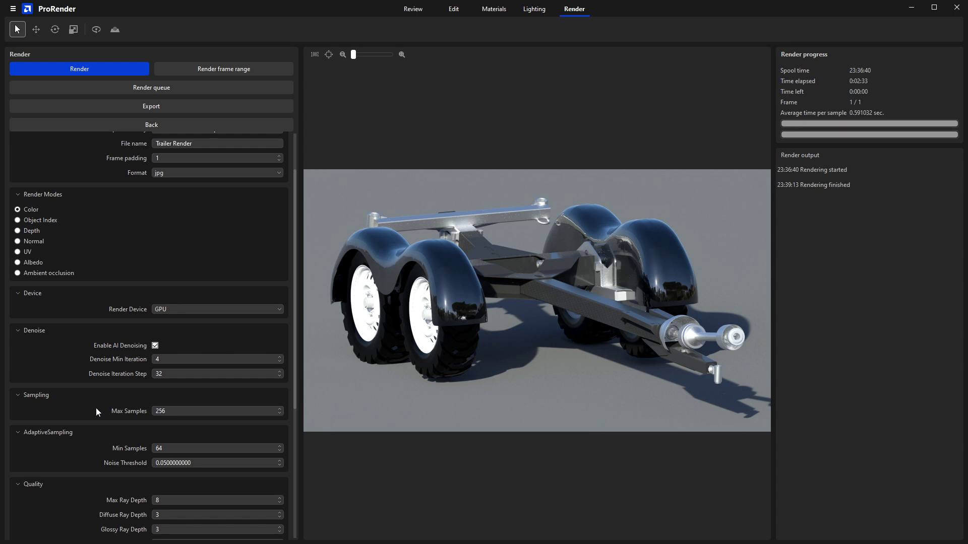
{"action": "scroll", "coordinate": [96, 408], "scroll_direction": "down", "scroll_amount": 3}
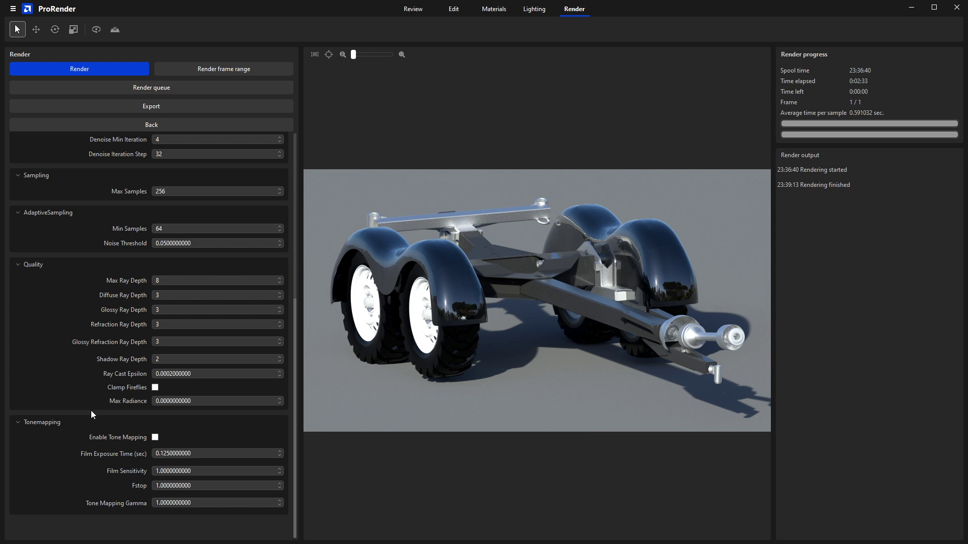
{"action": "scroll", "coordinate": [91, 410], "scroll_direction": "up", "scroll_amount": 9}
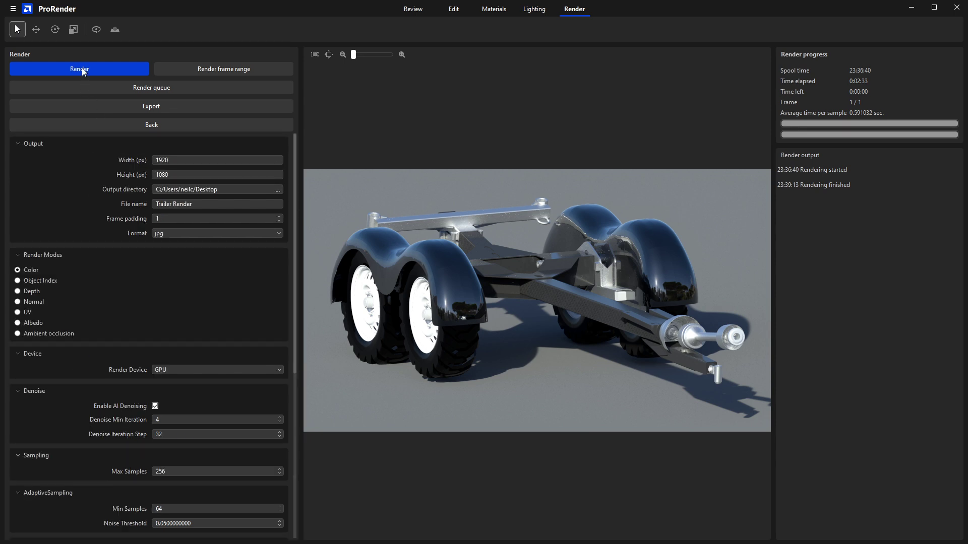
Render the trailer to Trailer Render_1.jpg, then zoom in and back out in Photos.
{"action": "left_click", "coordinate": [83, 69]}
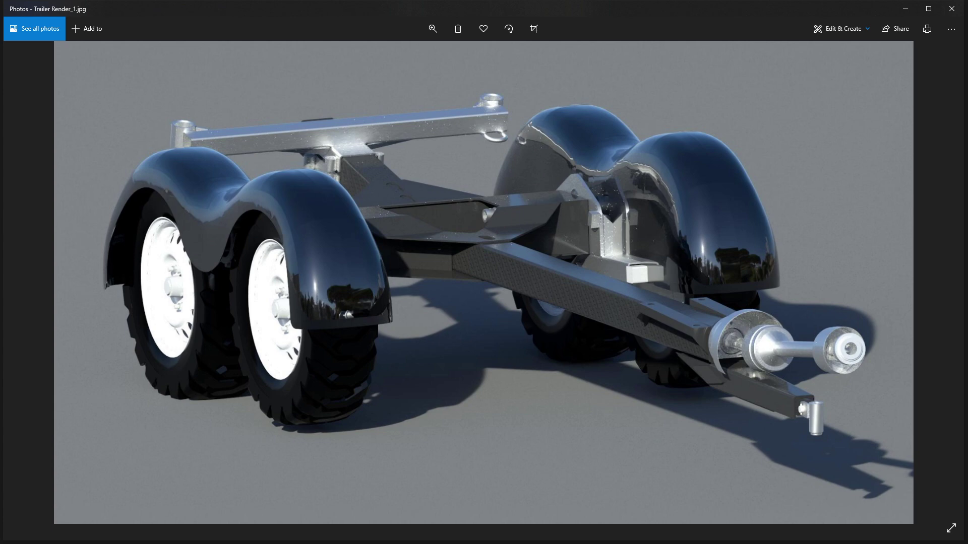
{"action": "scroll", "coordinate": [337, 120], "scroll_direction": "up", "scroll_amount": 5}
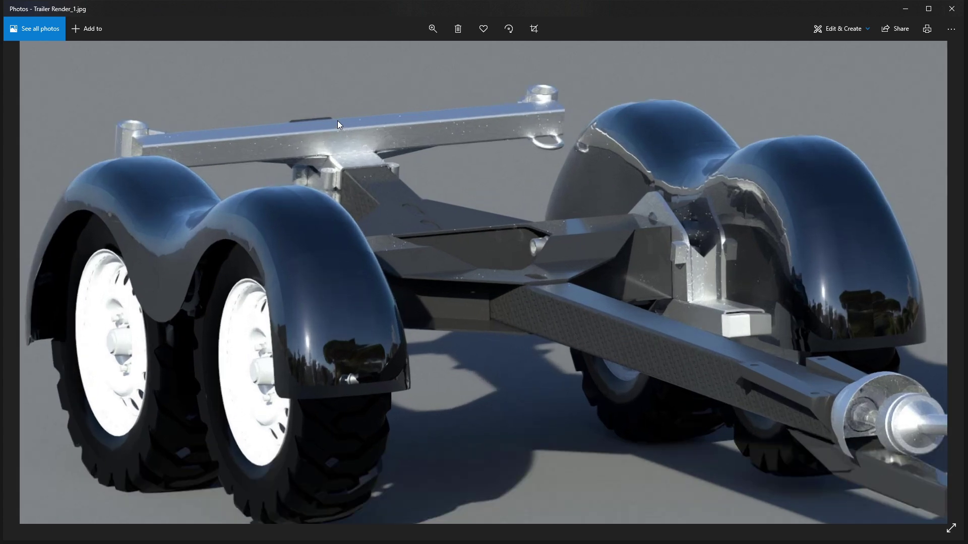
{"action": "scroll", "coordinate": [632, 169], "scroll_direction": "up", "scroll_amount": 3}
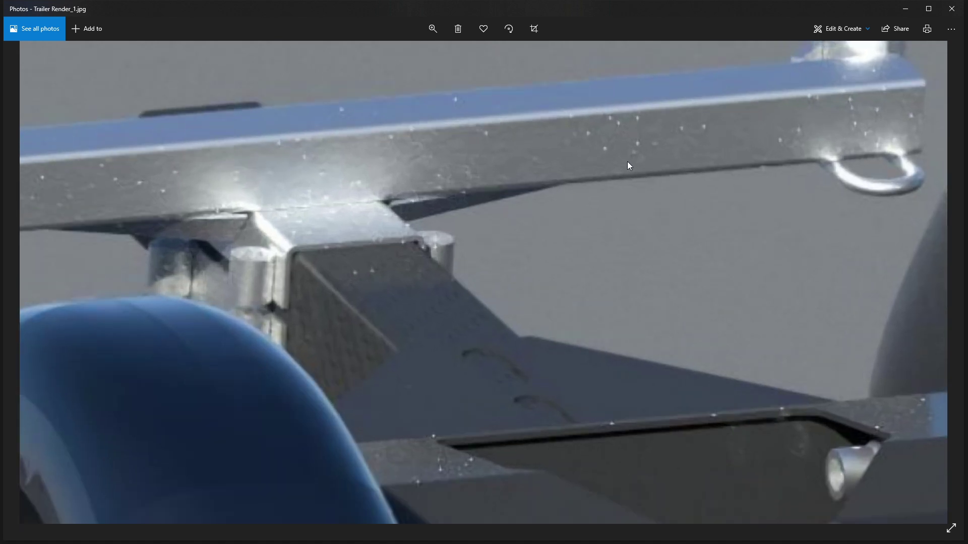
{"action": "scroll", "coordinate": [517, 145], "scroll_direction": "down", "scroll_amount": 4}
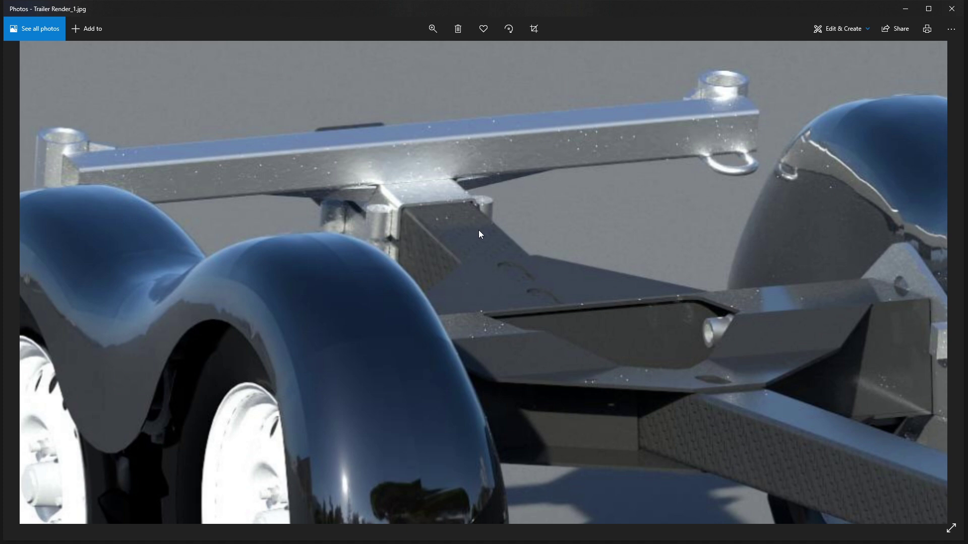
{"action": "scroll", "coordinate": [642, 290], "scroll_direction": "down", "scroll_amount": 2, "text": "ctrl"}
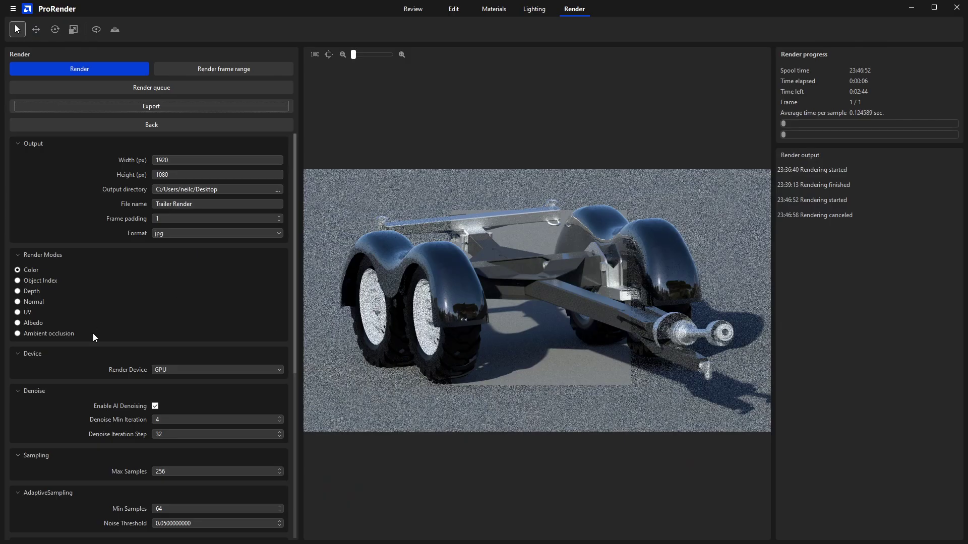
Scroll the Render settings panel through the Quality and Tonemapping sections.
{"action": "scroll", "coordinate": [74, 361], "scroll_direction": "down", "scroll_amount": 5}
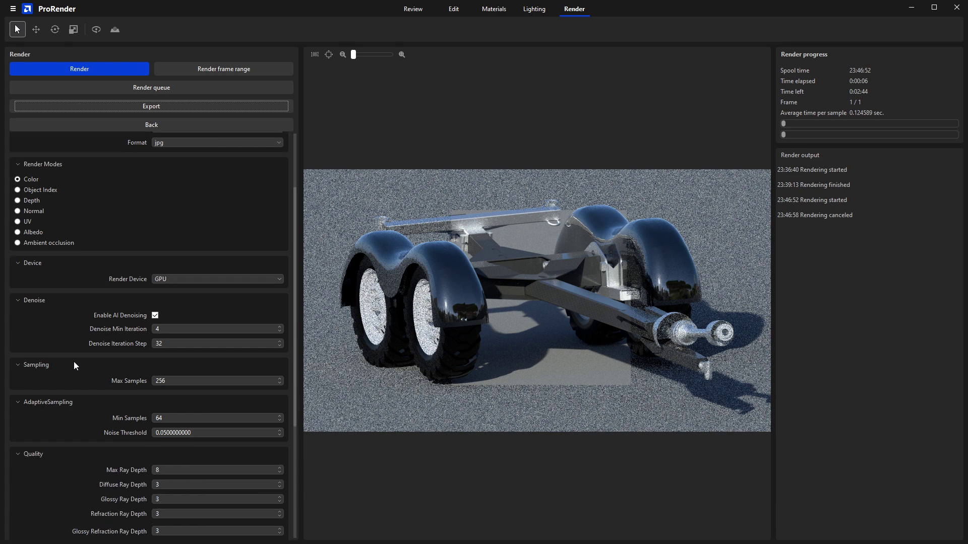
{"action": "scroll", "coordinate": [98, 303], "scroll_direction": "up", "scroll_amount": 2}
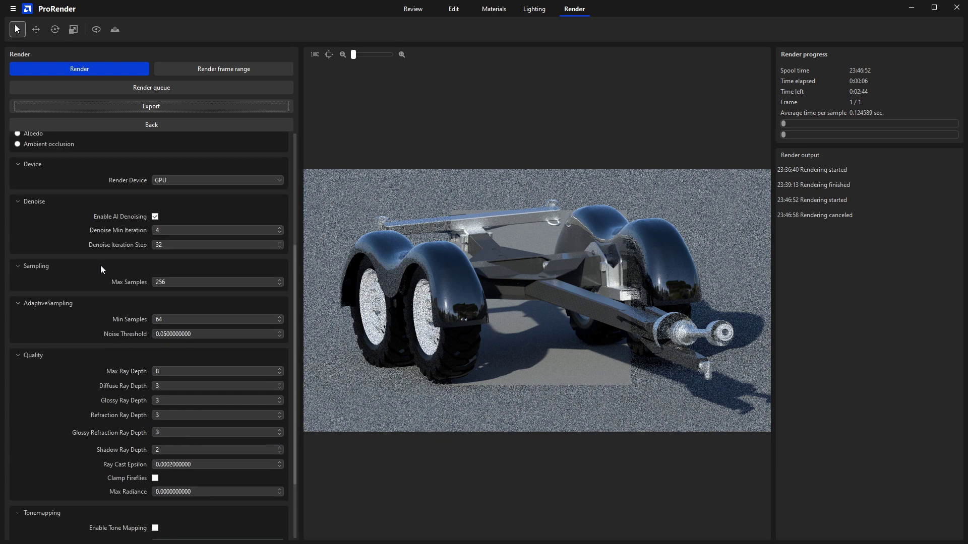
{"action": "scroll", "coordinate": [108, 334], "scroll_direction": "down", "scroll_amount": 2}
{"action": "scroll", "coordinate": [108, 318], "scroll_direction": "up", "scroll_amount": 1}
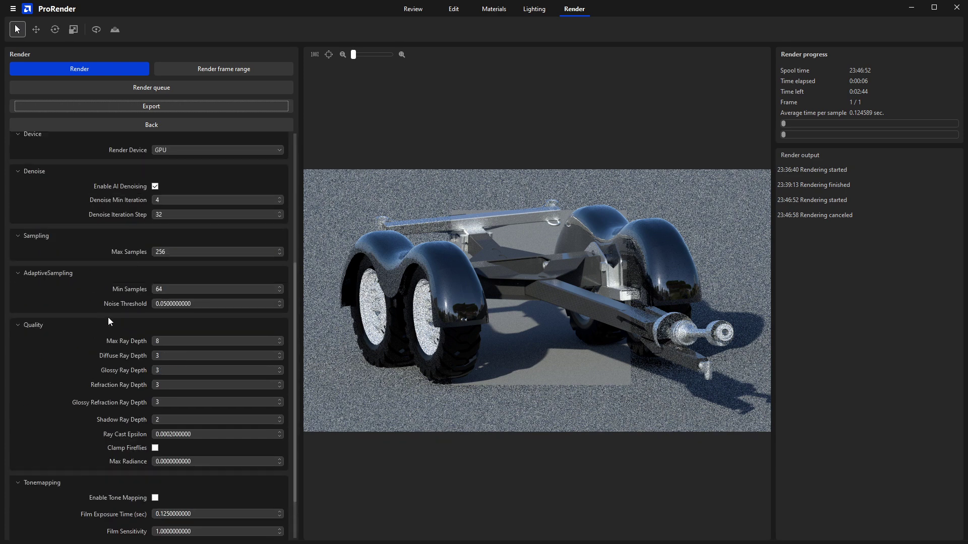
{"action": "scroll", "coordinate": [109, 318], "scroll_direction": "down", "scroll_amount": 1}
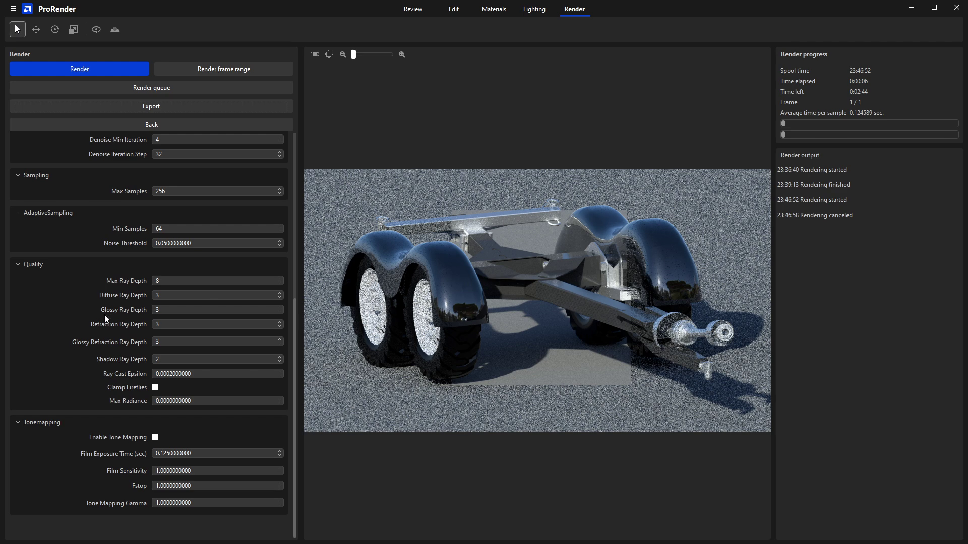